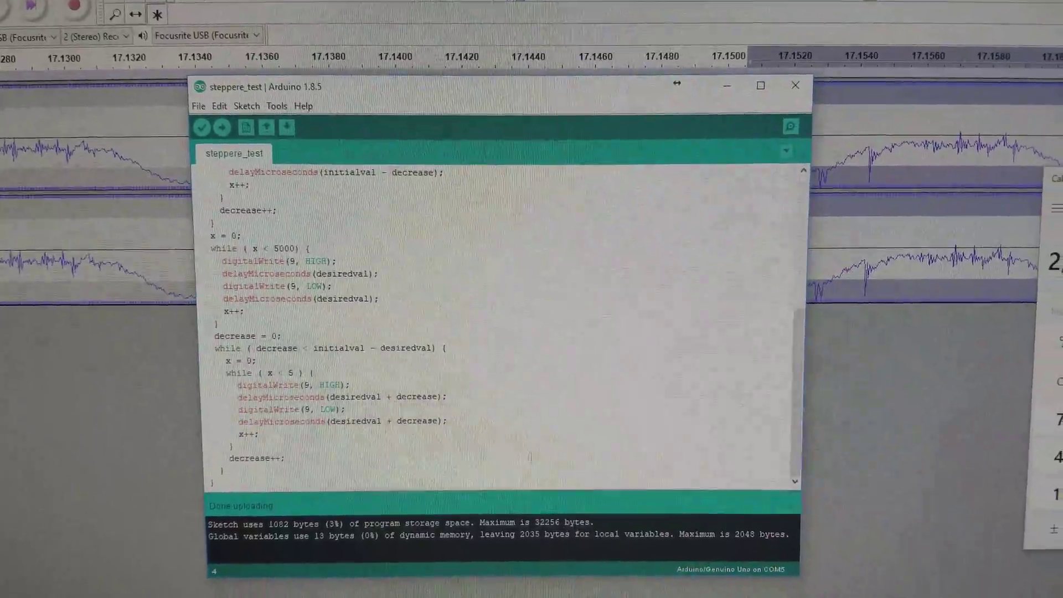
scroll(490, 408, "up", 3)
scroll(478, 361, "up", 4)
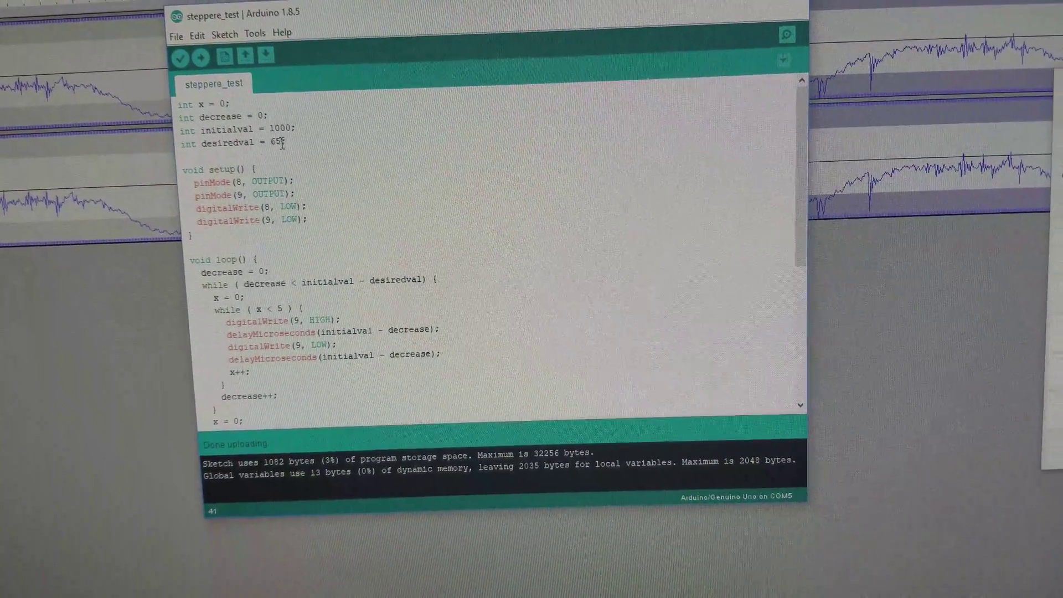
scroll(276, 146, "down", 2)
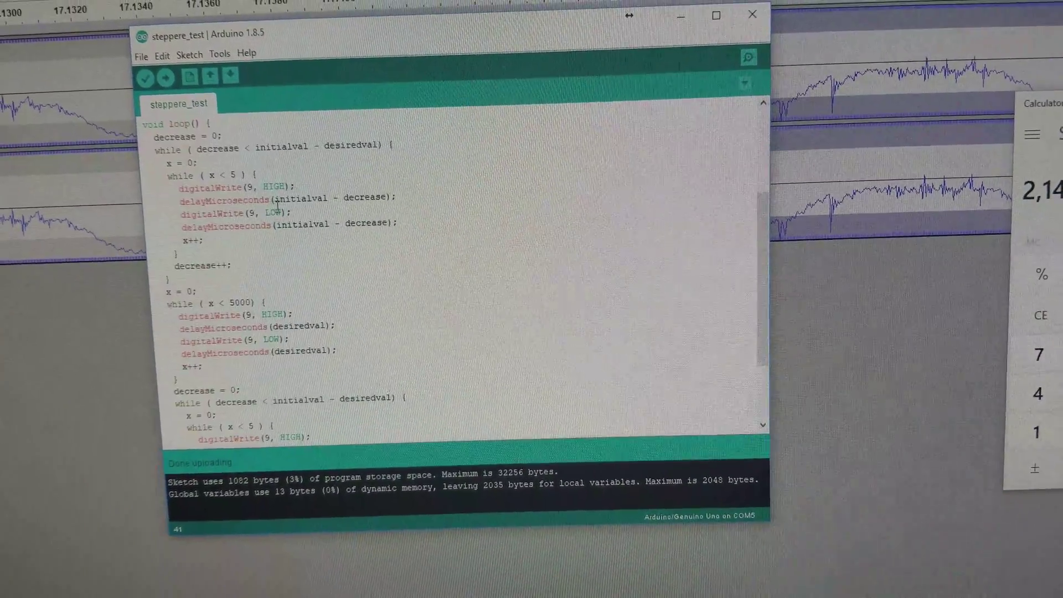
scroll(277, 205, "down", 2)
scroll(309, 227, "up", 4)
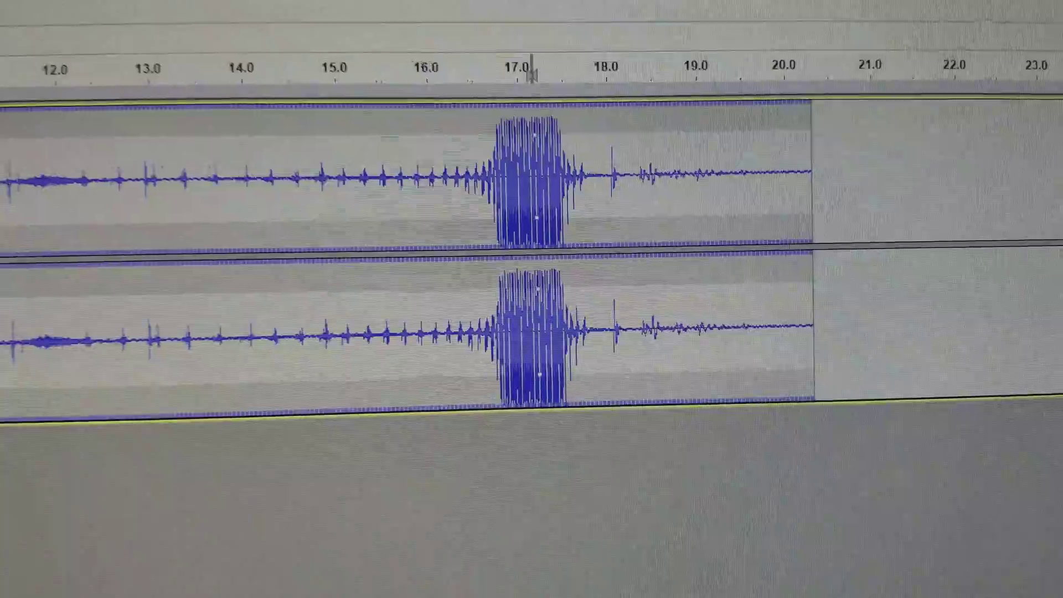
Zoom in closely on the loud motor burst near 17 seconds.
key("ctrl+1")
key("ctrl+1")
key("ctrl+1")
key("ctrl+1")
key("ctrl+1")
key("ctrl+1")
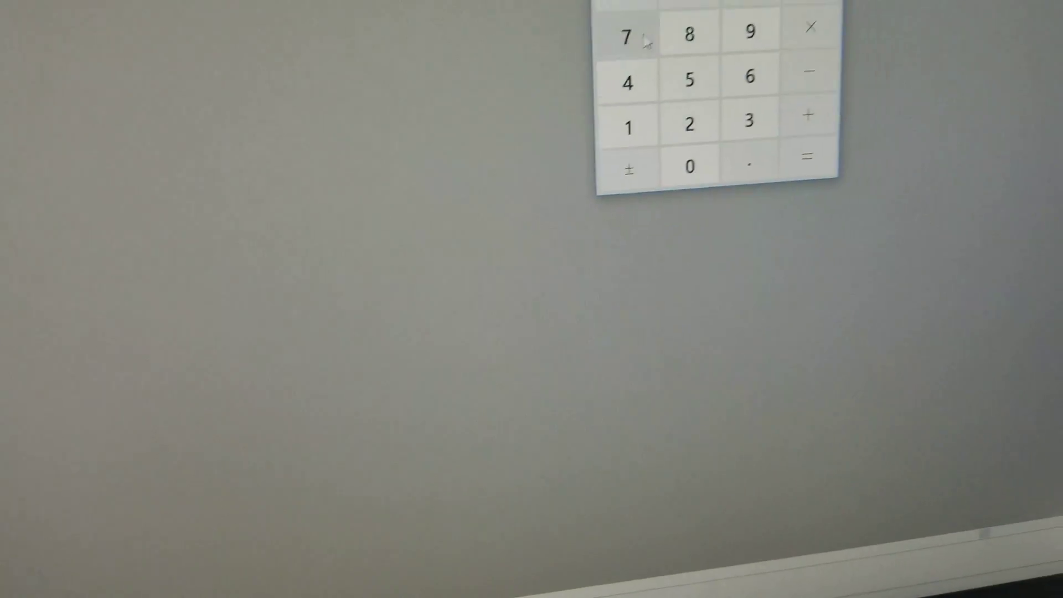
type("1")
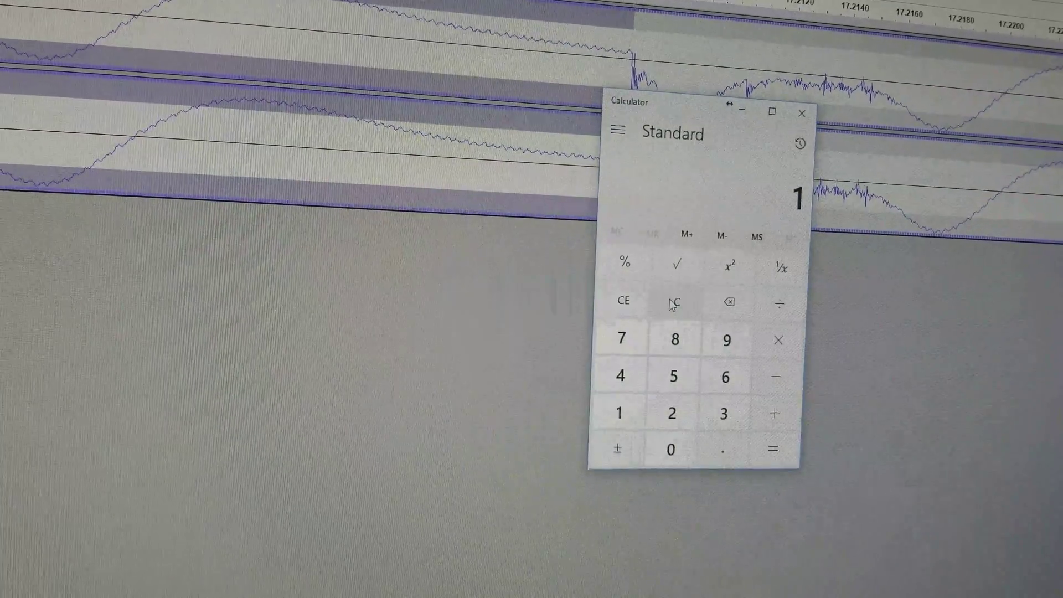
type("/0.028")
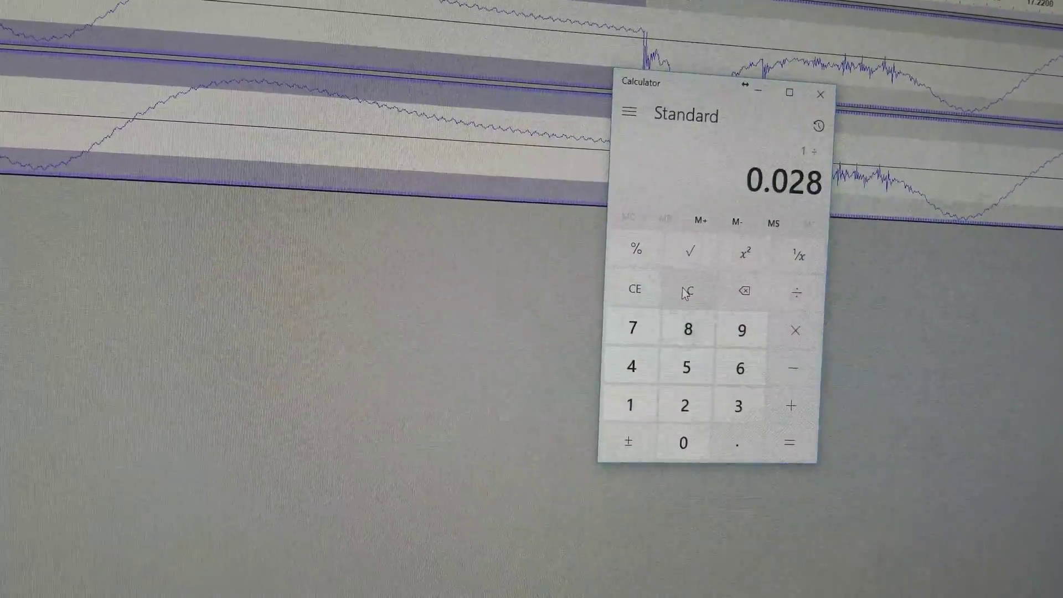
Compute 1 ÷ 0.028 = 35.714, times 60 = 2,142.857, then return to the sketch.
key("Return")
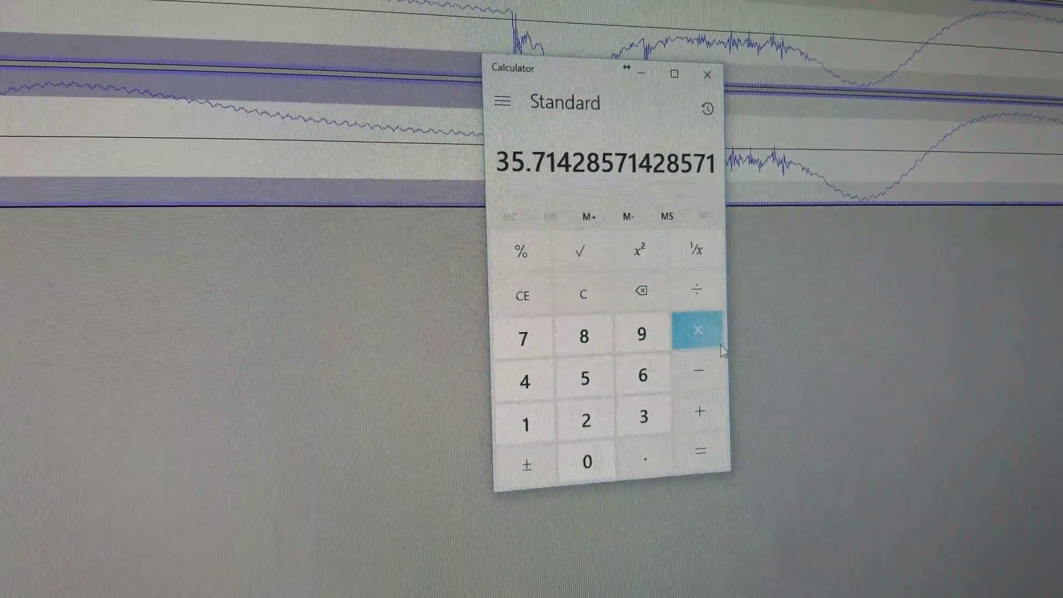
left_click(711, 337)
type("60")
key("Return")
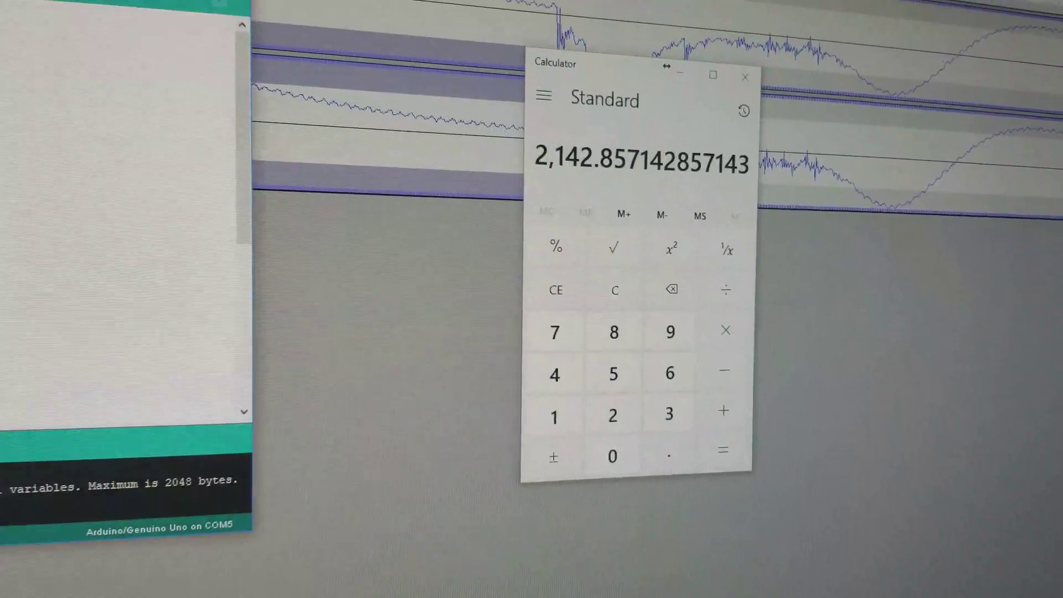
key("alt+Tab")
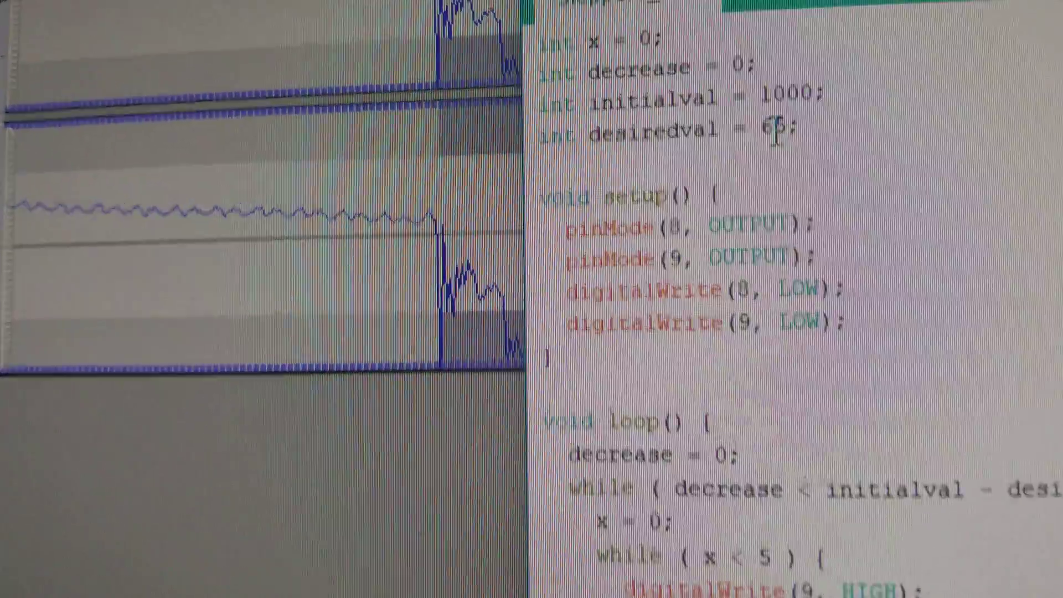